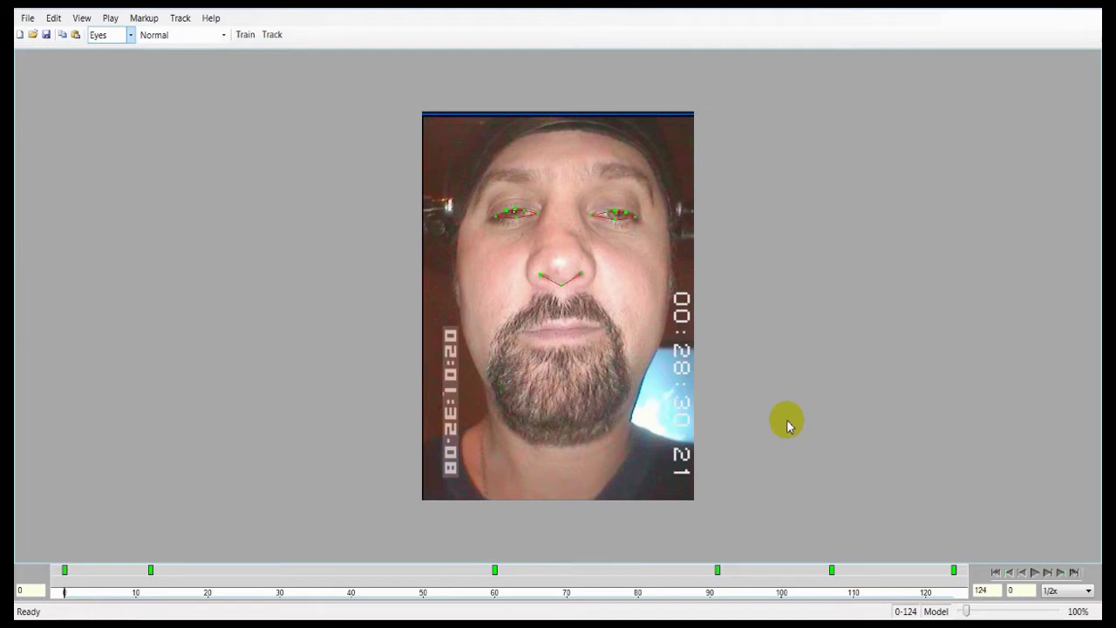
Switch the markup region display from Eyes to the full Face.
{"action": "left_click", "coordinate": [106, 36]}
{"action": "left_click", "coordinate": [104, 47]}
{"action": "left_click", "coordinate": [171, 224]}
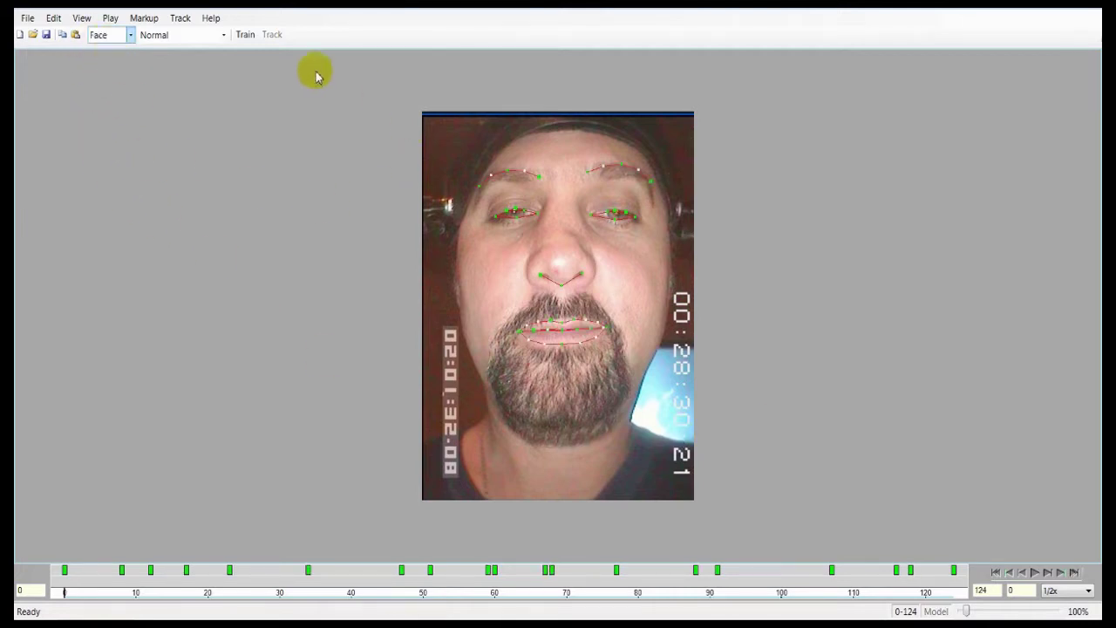
Export the tracking model to C:\Work\demo\andre and dismiss the success message.
{"action": "left_click", "coordinate": [28, 17]}
{"action": "left_click", "coordinate": [59, 98]}
{"action": "left_click_drag", "start_coordinate": [724, 264], "coordinate": [725, 315]}
{"action": "left_click", "coordinate": [548, 310]}
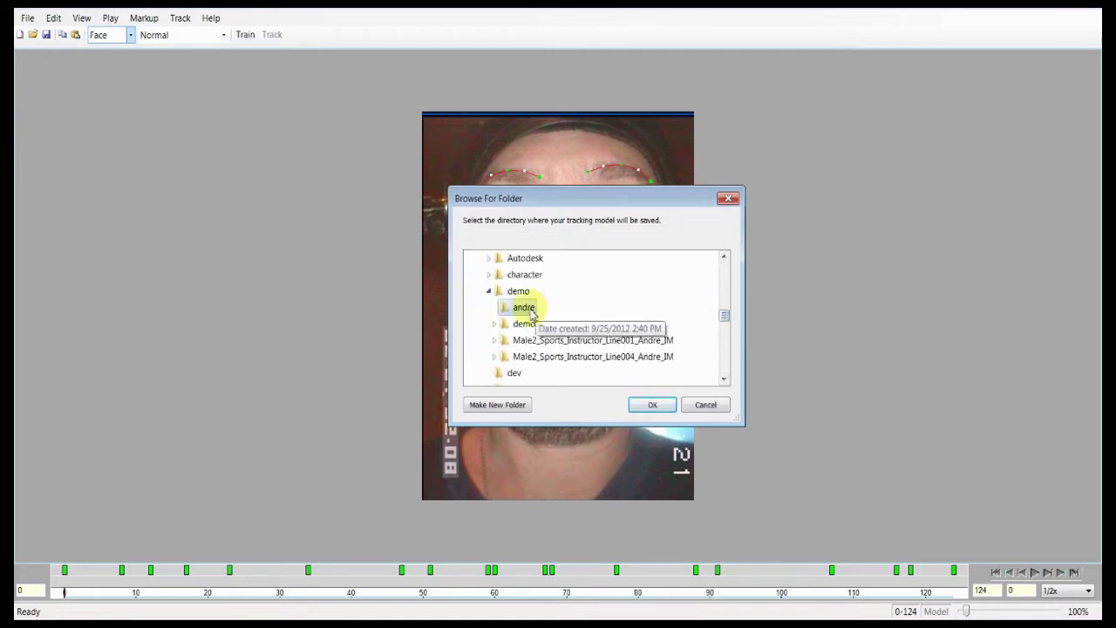
{"action": "left_click", "coordinate": [647, 403]}
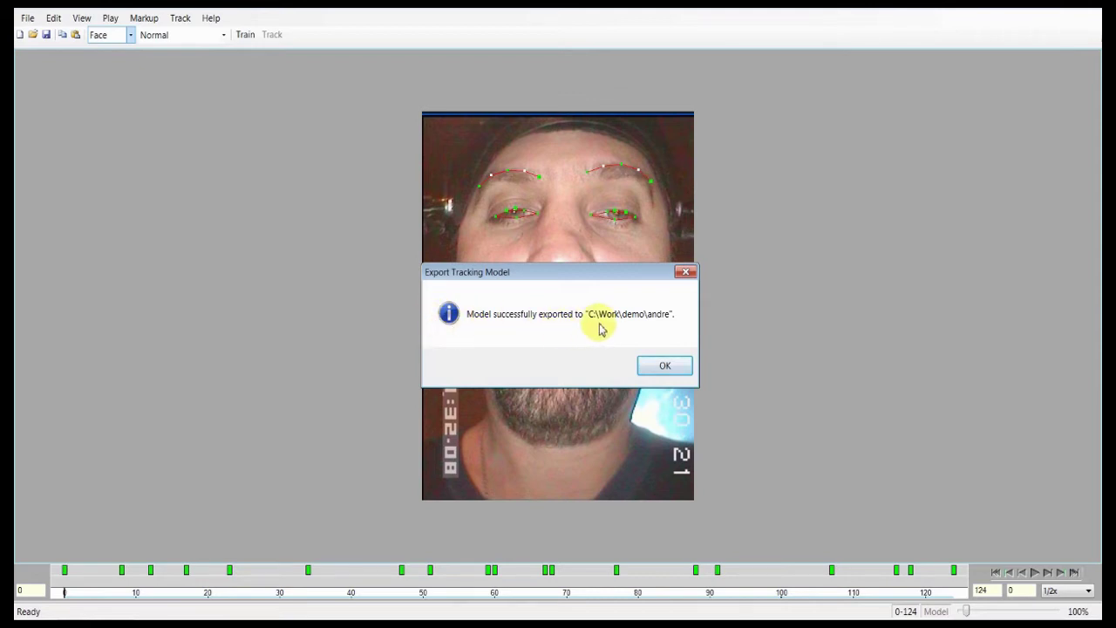
{"action": "left_click", "coordinate": [659, 365]}
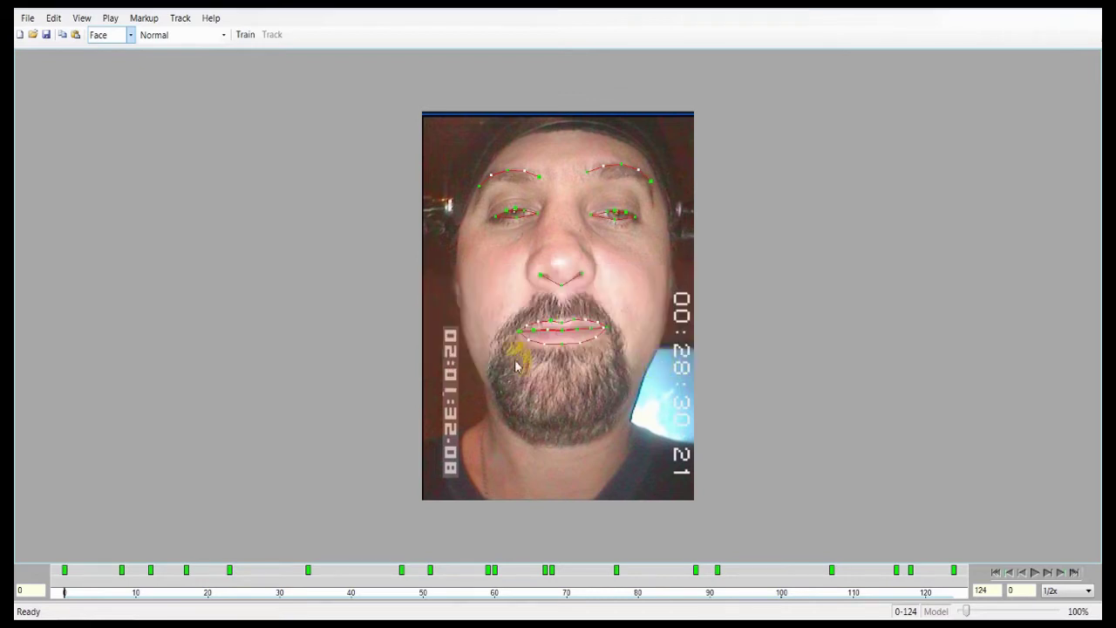
Open the Male2_Sports_Instructor_Line001_Andre_IM scene file.
{"action": "left_click", "coordinate": [27, 20]}
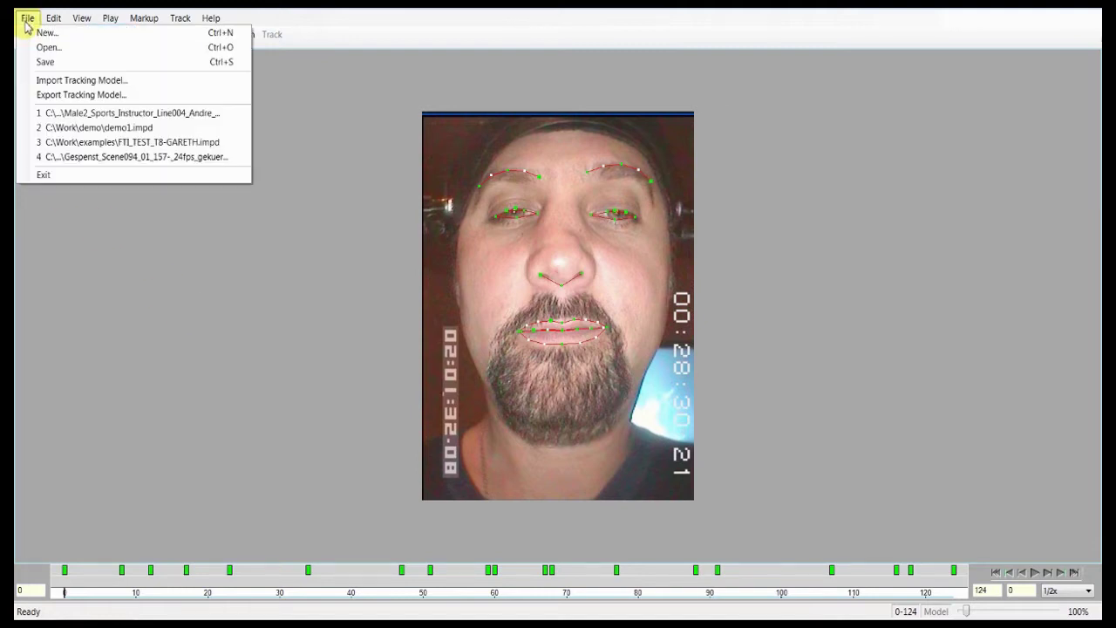
{"action": "left_click", "coordinate": [27, 18]}
{"action": "left_click", "coordinate": [27, 18]}
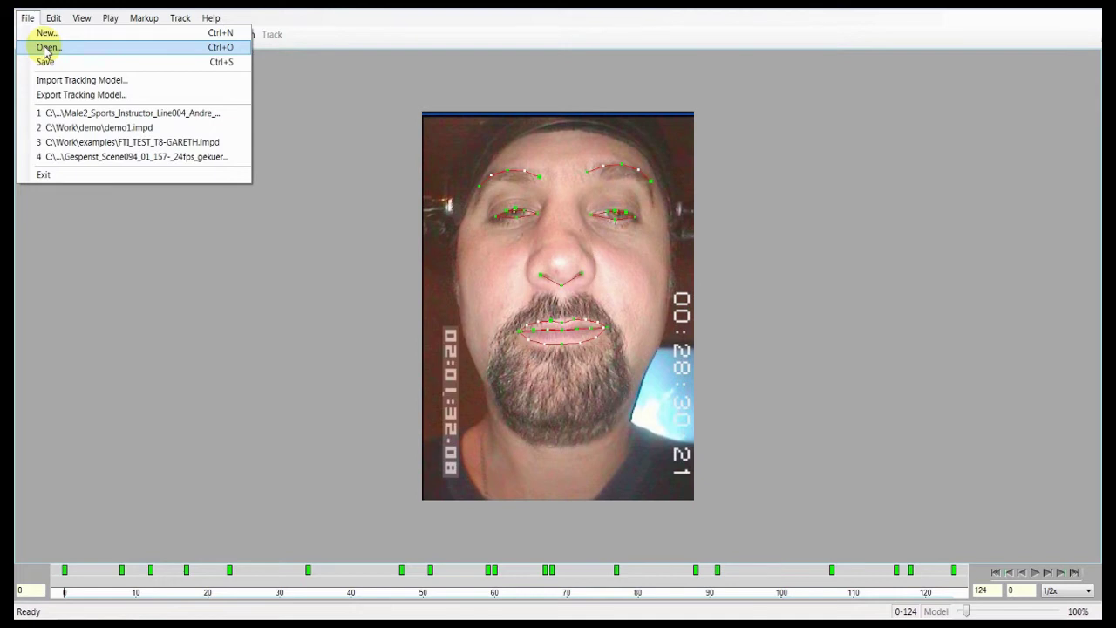
{"action": "left_click", "coordinate": [46, 49]}
{"action": "left_click", "coordinate": [262, 195]}
{"action": "left_click", "coordinate": [444, 348]}
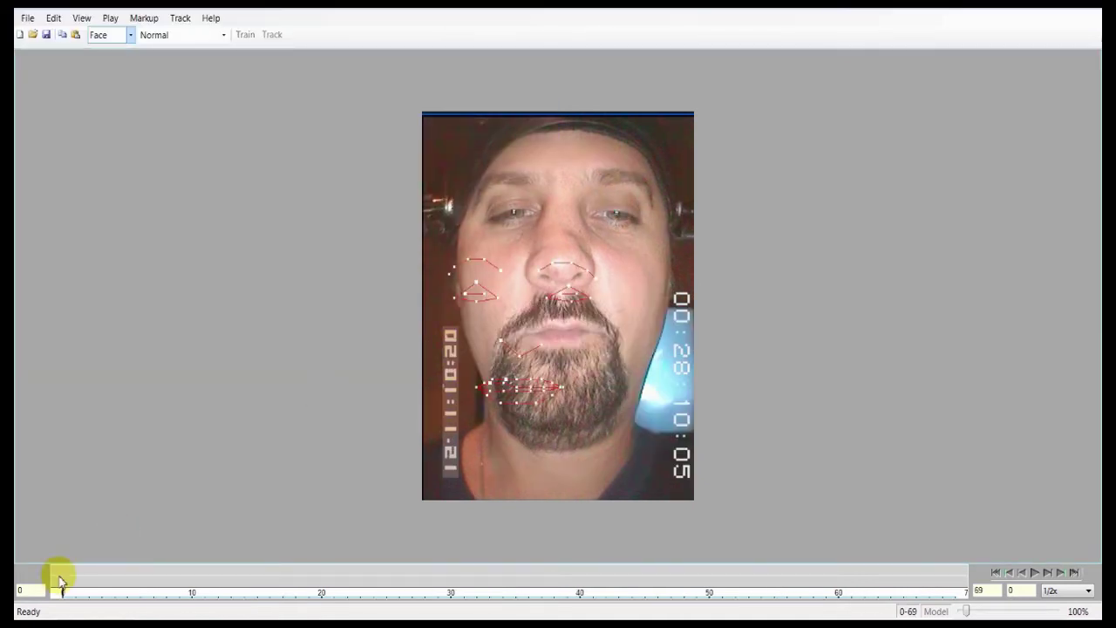
Scrub the 70-frame clip forward to frame 63 and back to frame 8.
{"action": "left_click_drag", "start_coordinate": [77, 596], "coordinate": [55, 588]}
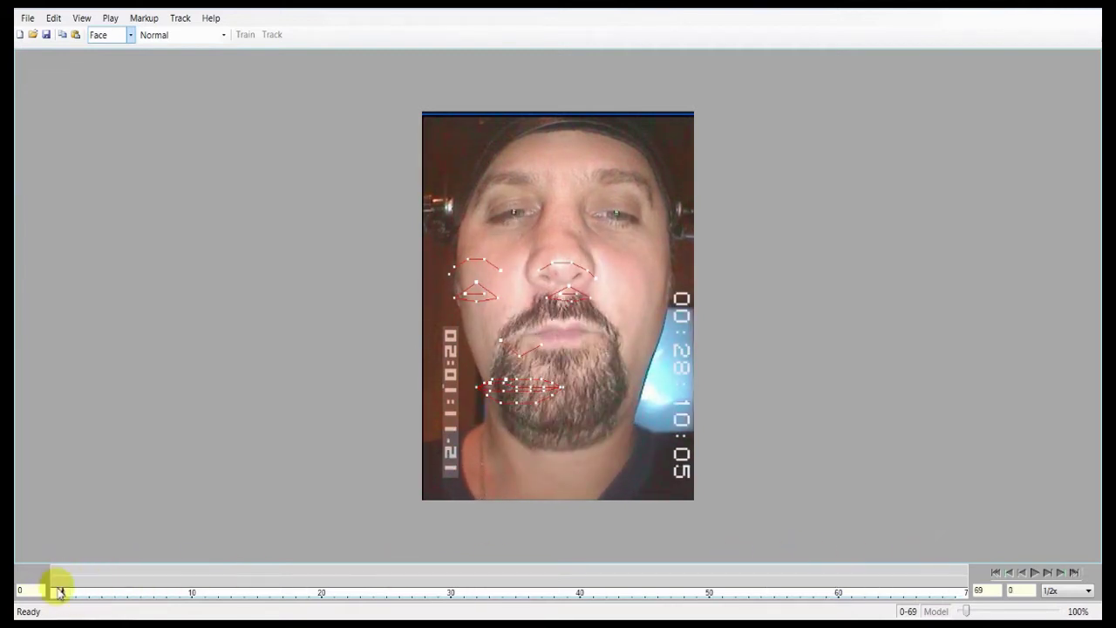
{"action": "left_click_drag", "start_coordinate": [946, 593], "coordinate": [54, 597]}
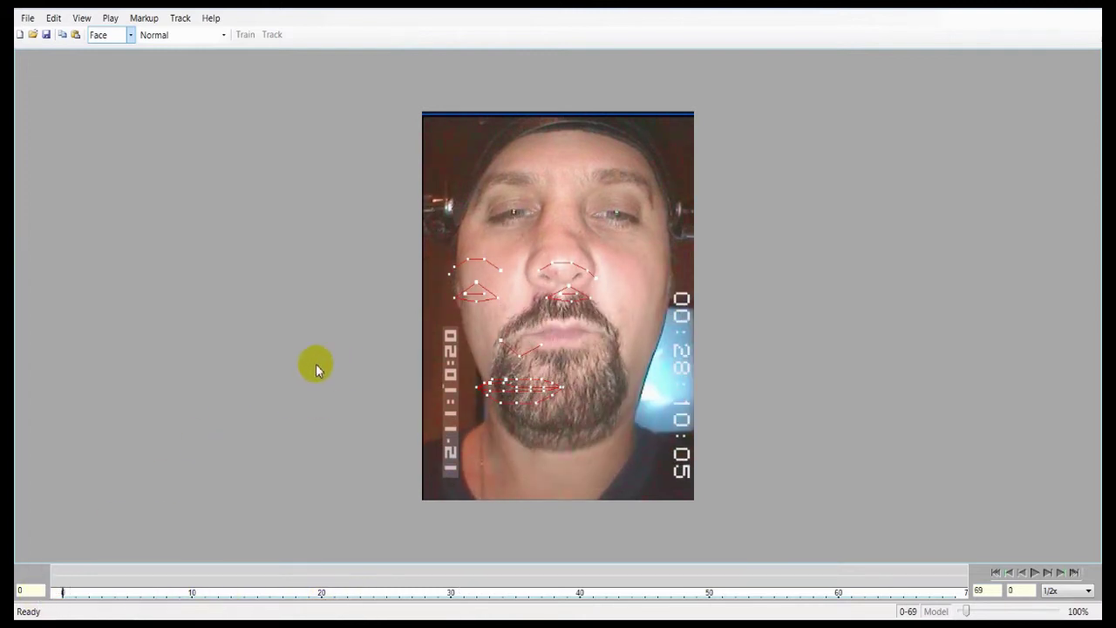
{"action": "left_click", "coordinate": [129, 35]}
Start a tracking model import and expand Computer and the C: drive in the browser.
{"action": "left_click", "coordinate": [28, 18]}
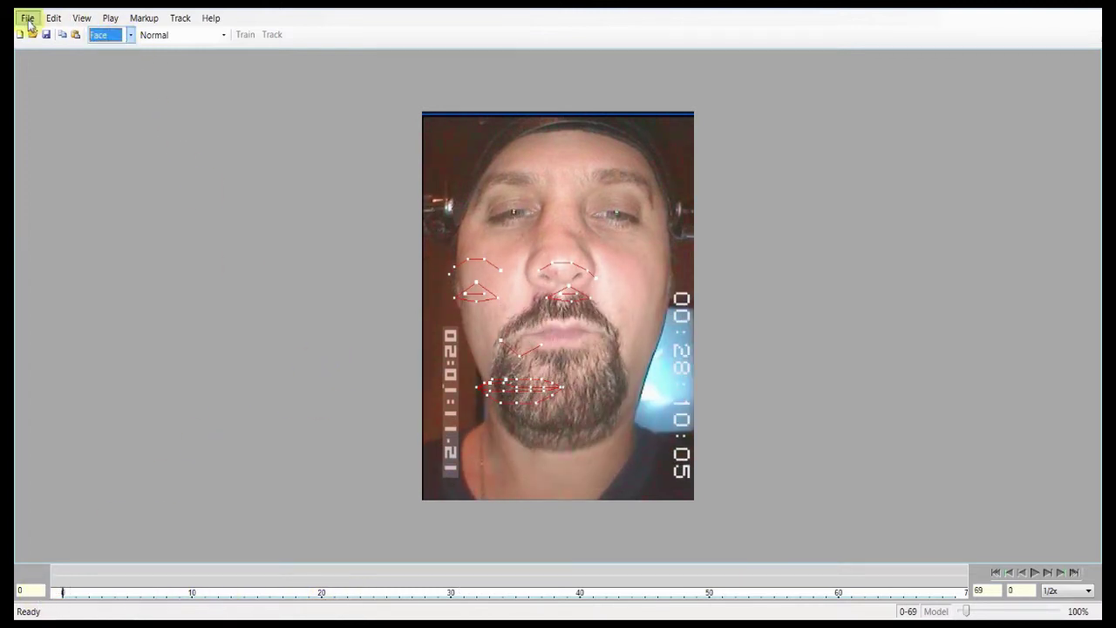
{"action": "left_click", "coordinate": [28, 18]}
{"action": "left_click", "coordinate": [61, 80]}
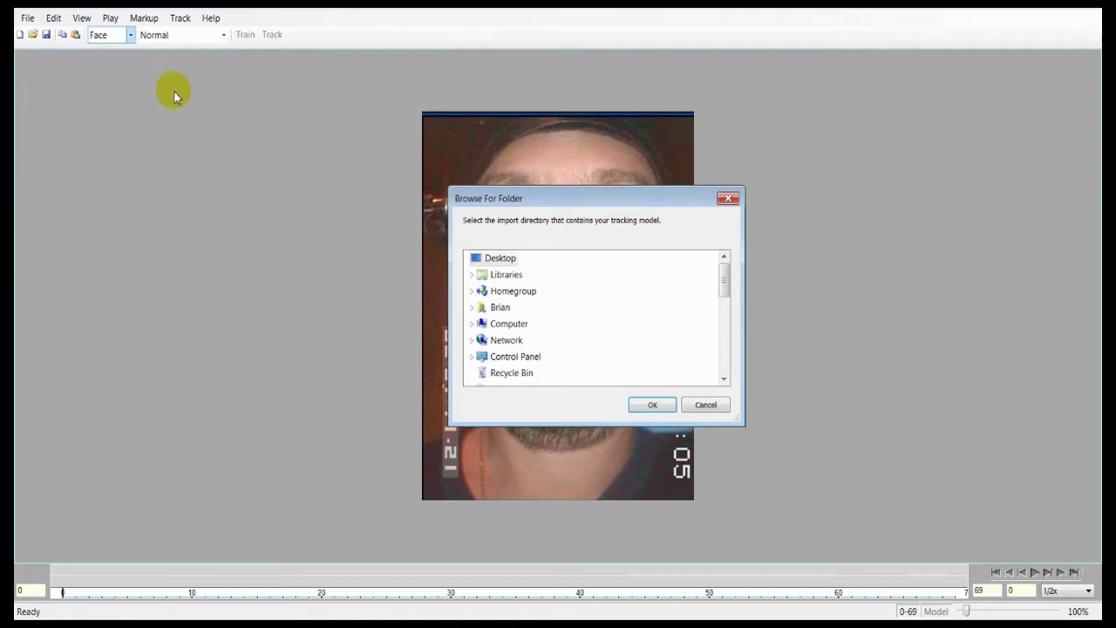
{"action": "left_click_drag", "start_coordinate": [723, 295], "coordinate": [724, 302]}
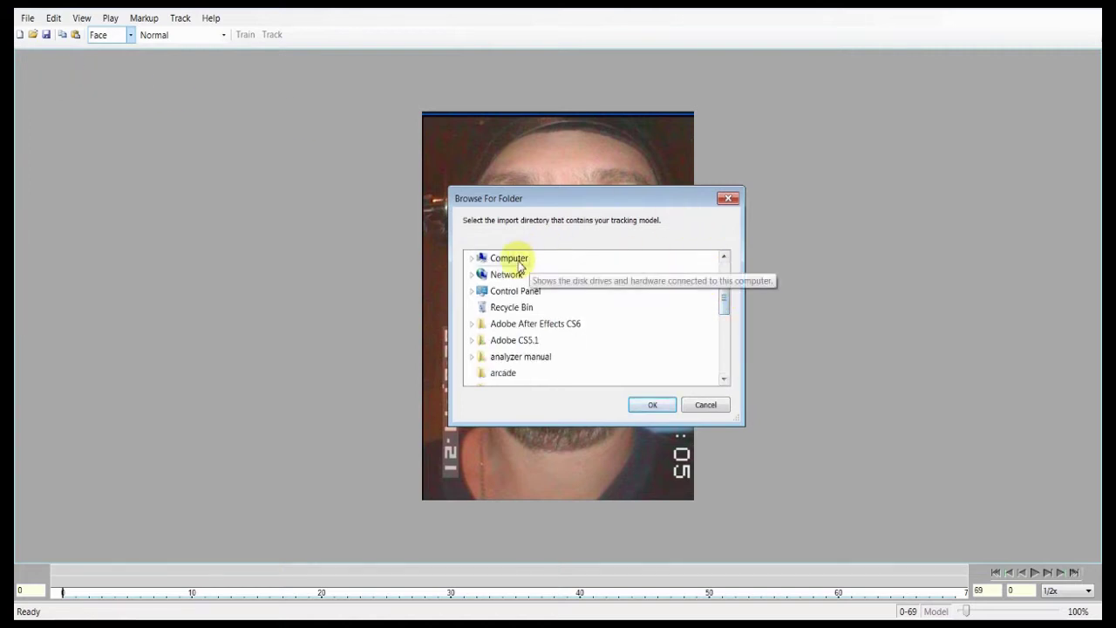
{"action": "double_click", "coordinate": [511, 259]}
{"action": "scroll", "coordinate": [523, 345], "scroll_direction": "up", "scroll_amount": 2}
{"action": "double_click", "coordinate": [511, 290]}
Import the Mouth, Eyes and Brows models from C:\Work\demo\andre and dismiss the success message.
{"action": "scroll", "coordinate": [511, 311], "scroll_direction": "down", "scroll_amount": 5}
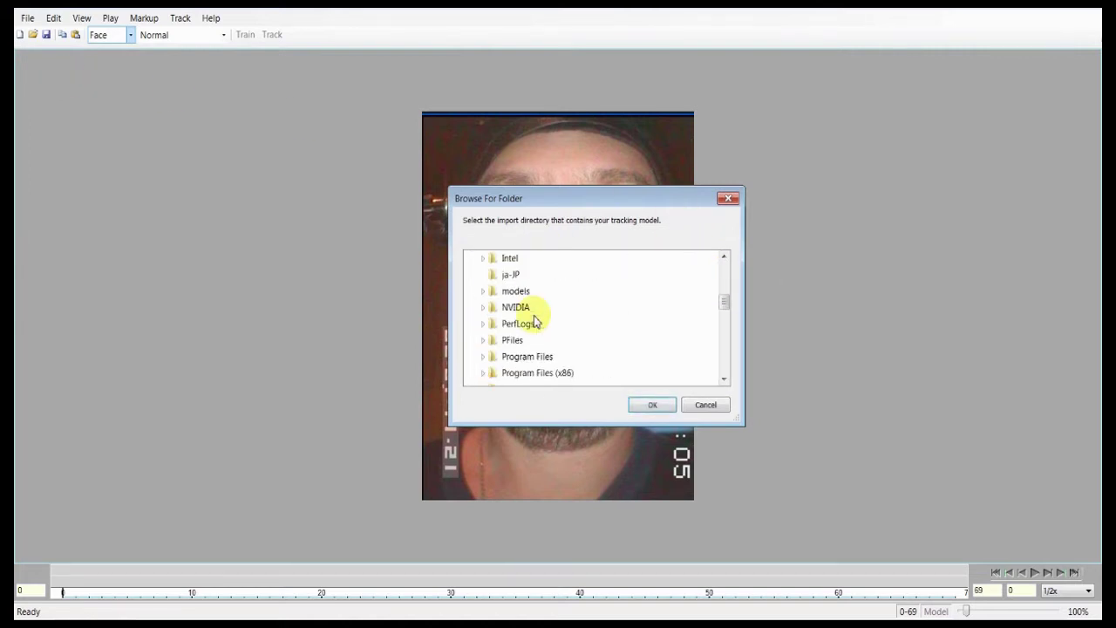
{"action": "left_click", "coordinate": [512, 323]}
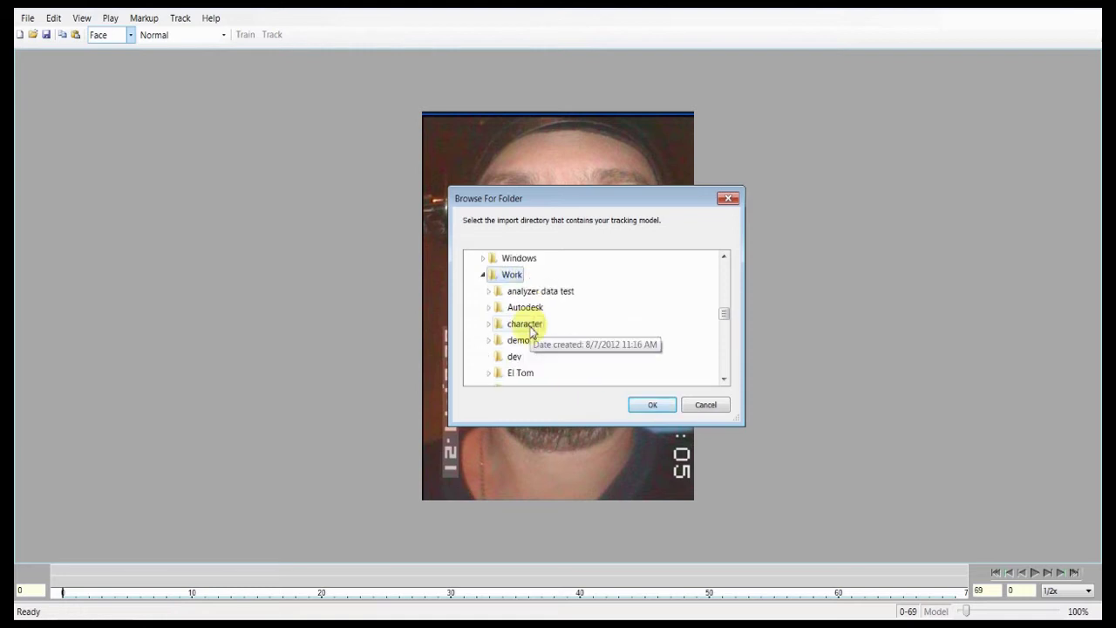
{"action": "left_click", "coordinate": [518, 340]}
{"action": "scroll", "coordinate": [511, 323], "scroll_direction": "up", "scroll_amount": 1}
{"action": "double_click", "coordinate": [518, 371]}
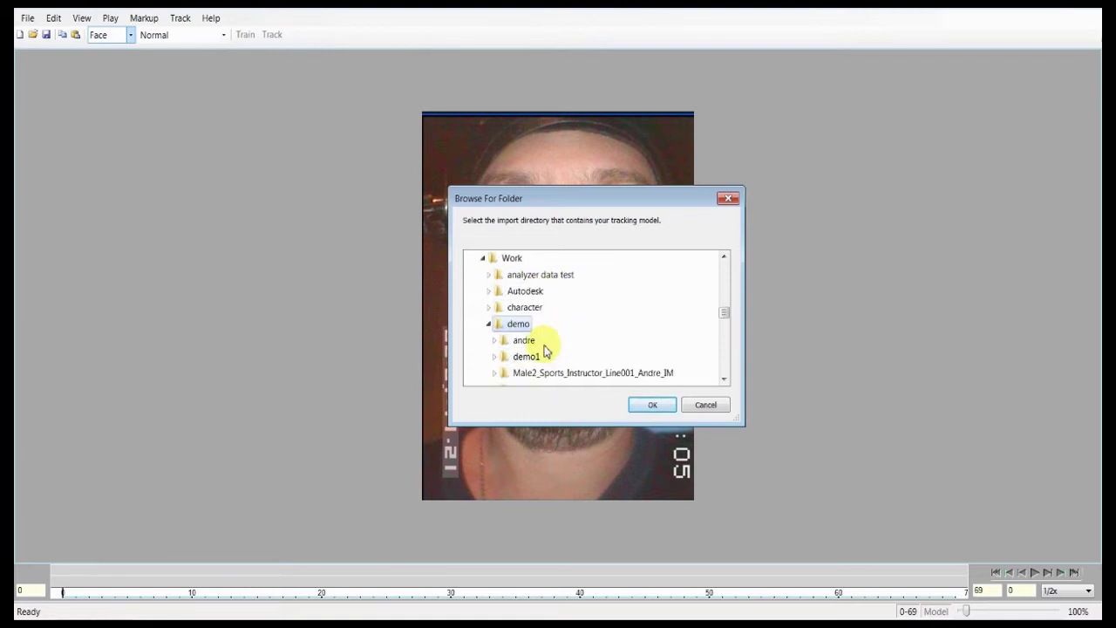
{"action": "left_click", "coordinate": [530, 342]}
{"action": "left_click", "coordinate": [652, 405]}
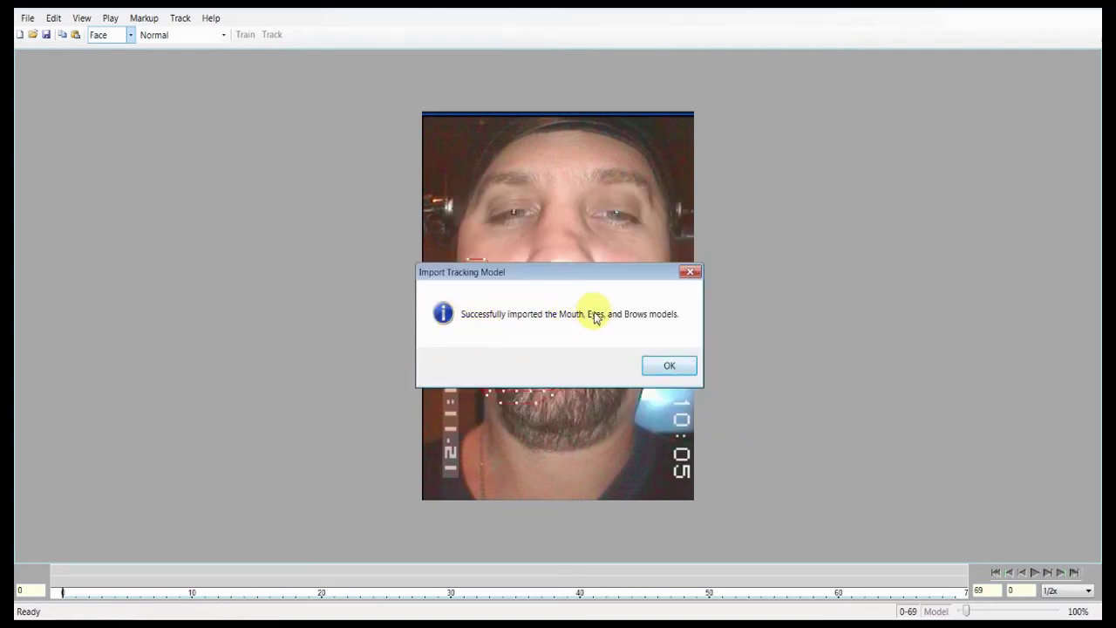
{"action": "left_click", "coordinate": [660, 366]}
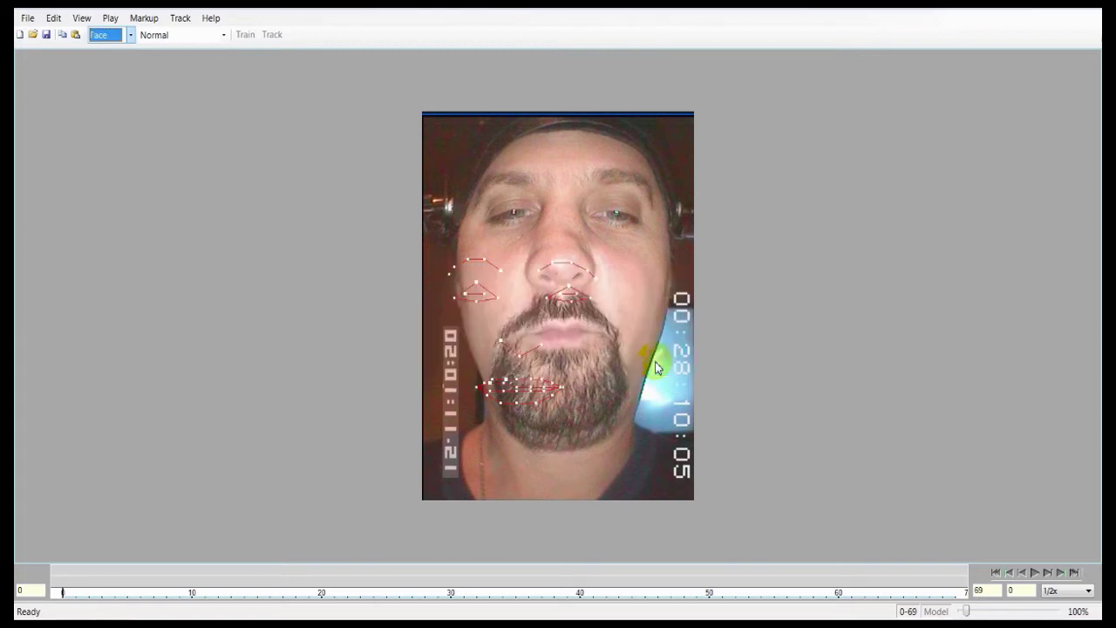
Switch the markup display to show only the Eyes region.
{"action": "left_click", "coordinate": [655, 361]}
{"action": "scroll", "coordinate": [654, 361], "scroll_direction": "up", "scroll_amount": 5}
{"action": "left_click", "coordinate": [114, 35]}
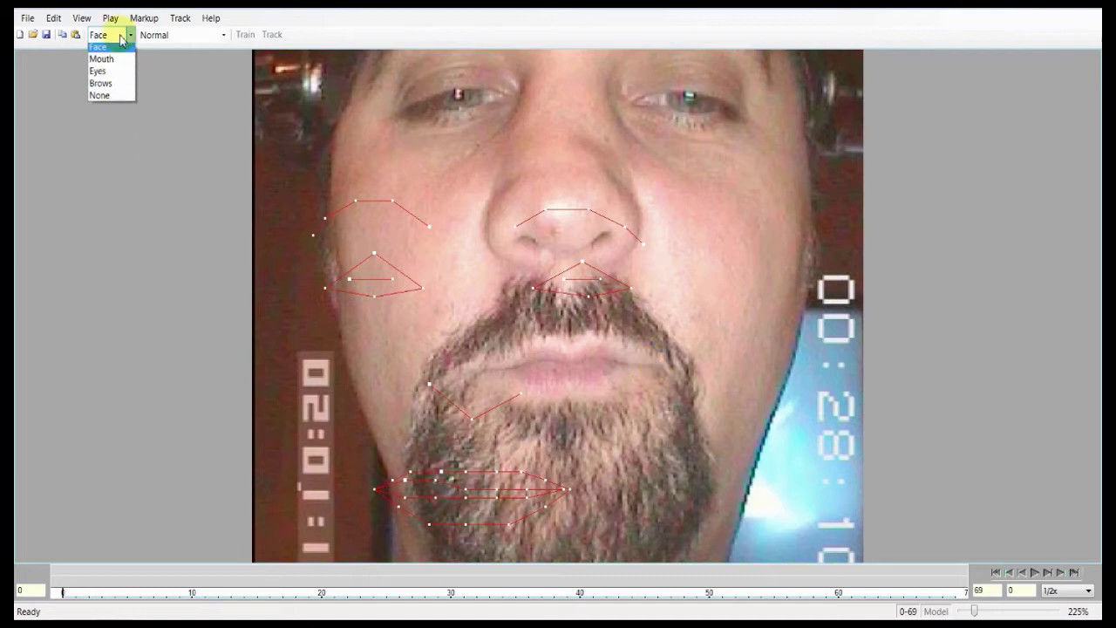
{"action": "left_click", "coordinate": [122, 71]}
{"action": "left_click", "coordinate": [430, 397]}
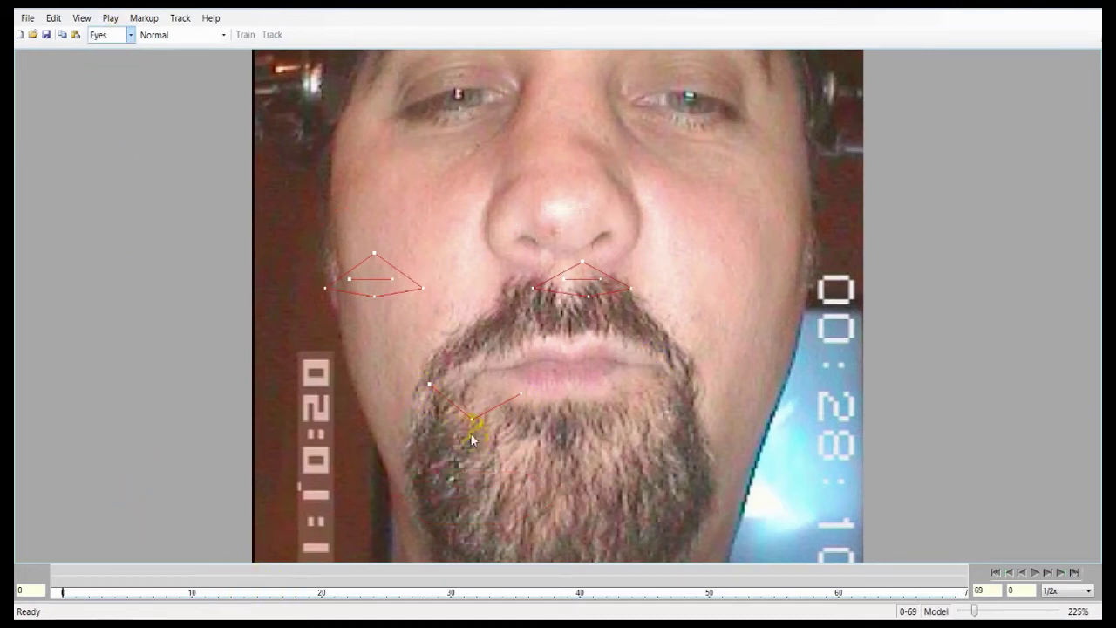
Fit the nose and both eye-corner landmarks to the subject's face on frame 0.
{"action": "left_click_drag", "start_coordinate": [471, 425], "coordinate": [574, 256]}
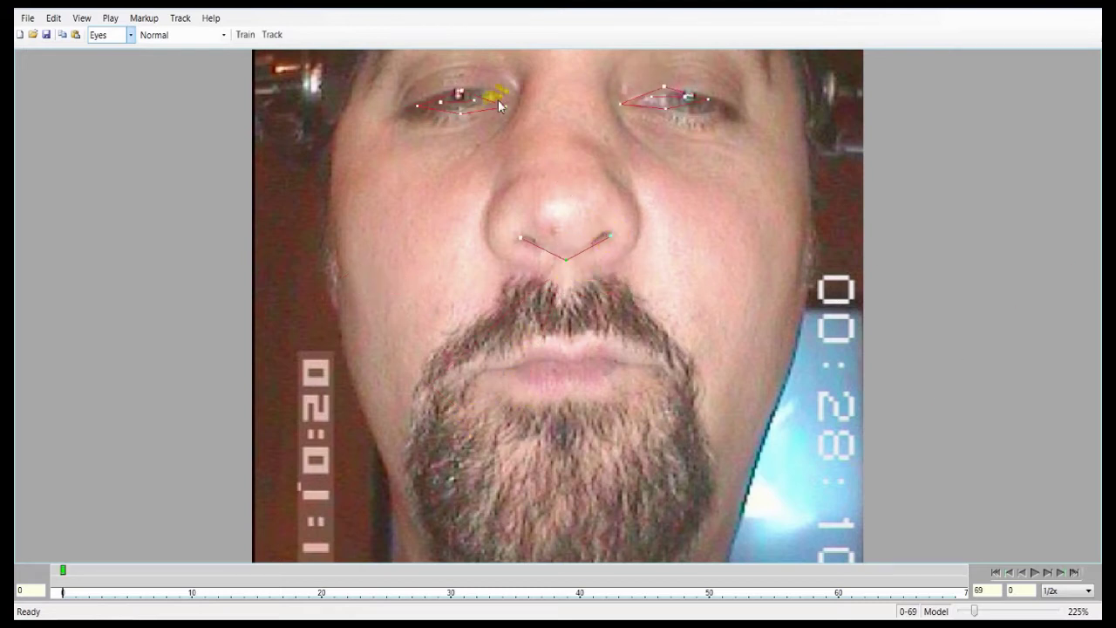
{"action": "left_click_drag", "start_coordinate": [509, 109], "coordinate": [510, 97]}
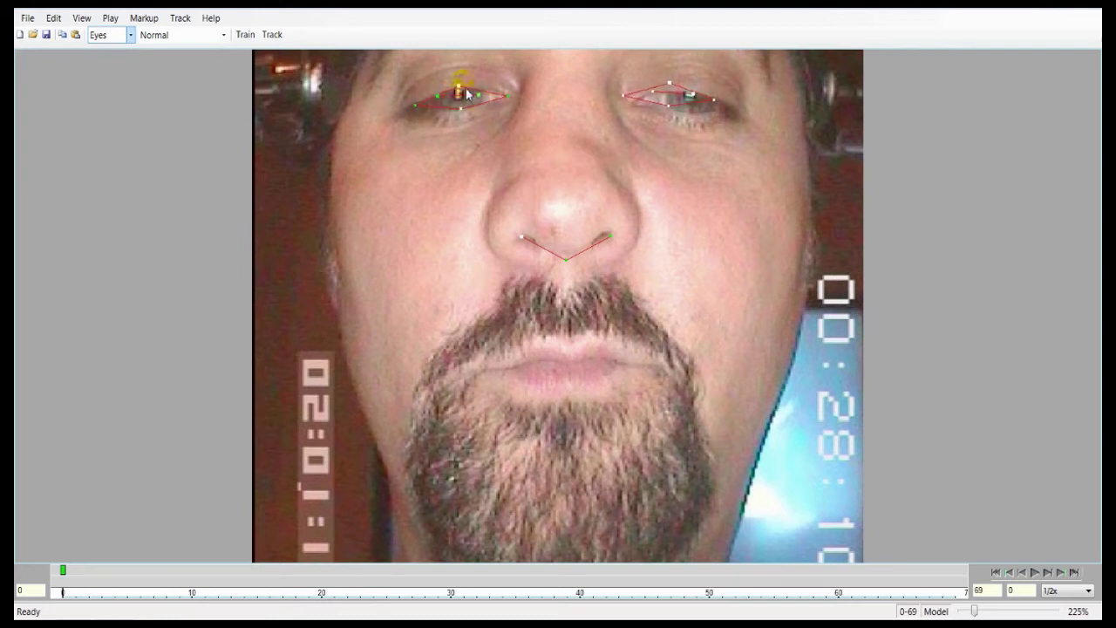
{"action": "left_click_drag", "start_coordinate": [620, 95], "coordinate": [710, 102]}
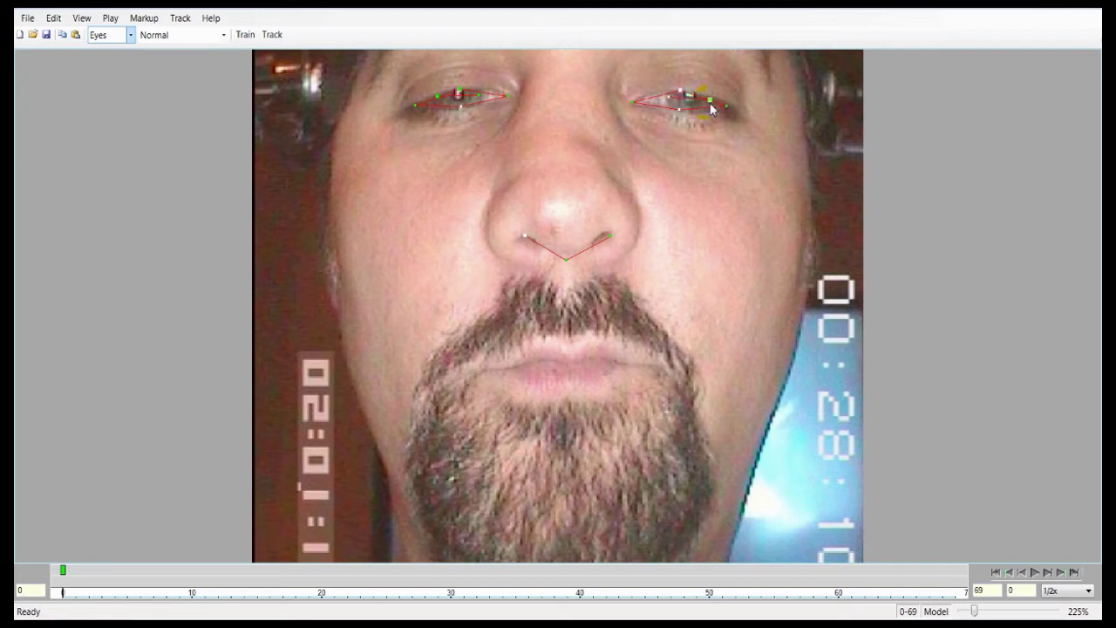
{"action": "left_click_drag", "start_coordinate": [601, 150], "coordinate": [600, 252]}
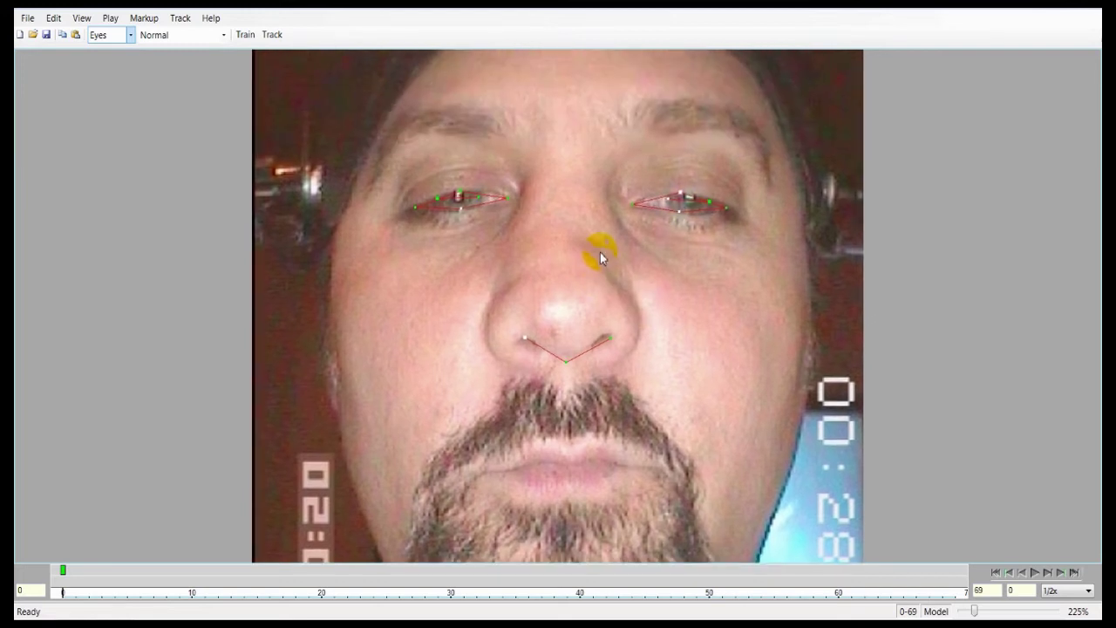
Track the whole 0–69 frame clip and confirm Tracking Completed.
{"action": "left_click", "coordinate": [274, 40]}
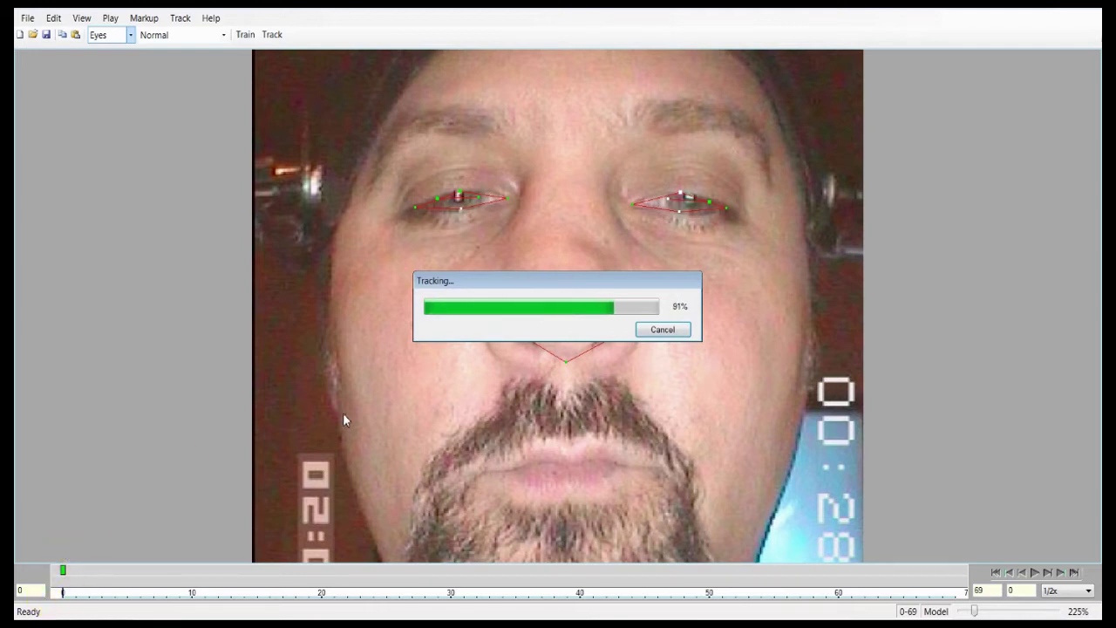
{"action": "left_click", "coordinate": [601, 365]}
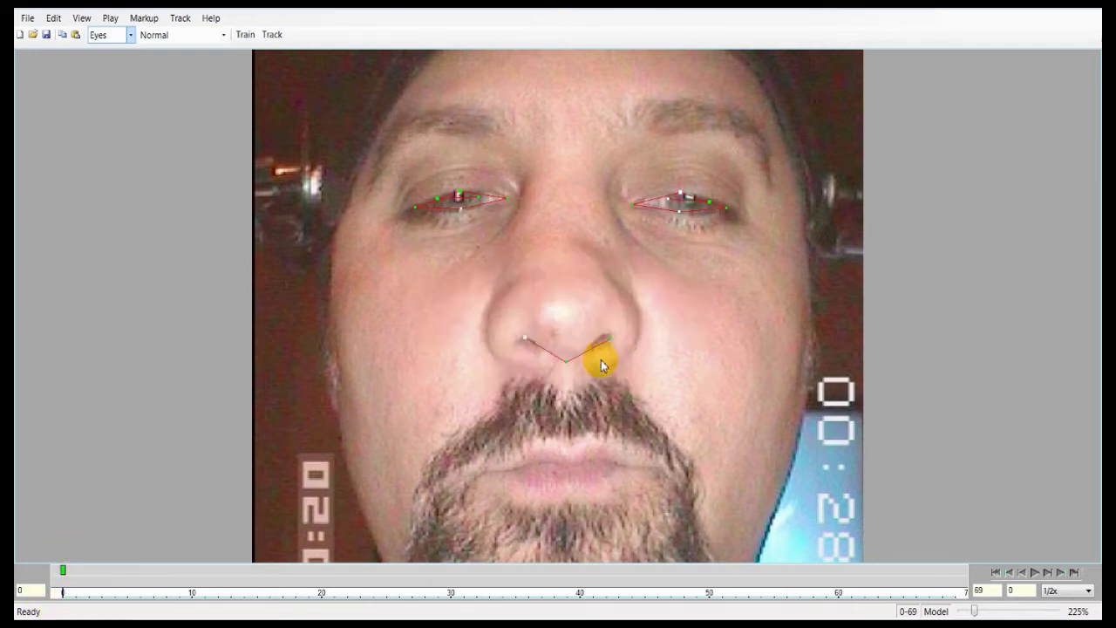
On frame 17, fit both eyes' eyelid and corner landmarks, then select the three nose points.
{"action": "left_click_drag", "start_coordinate": [62, 589], "coordinate": [287, 596]}
{"action": "scroll", "coordinate": [401, 479], "scroll_direction": "down", "scroll_amount": 2}
{"action": "scroll", "coordinate": [446, 517], "scroll_direction": "up", "scroll_amount": 1}
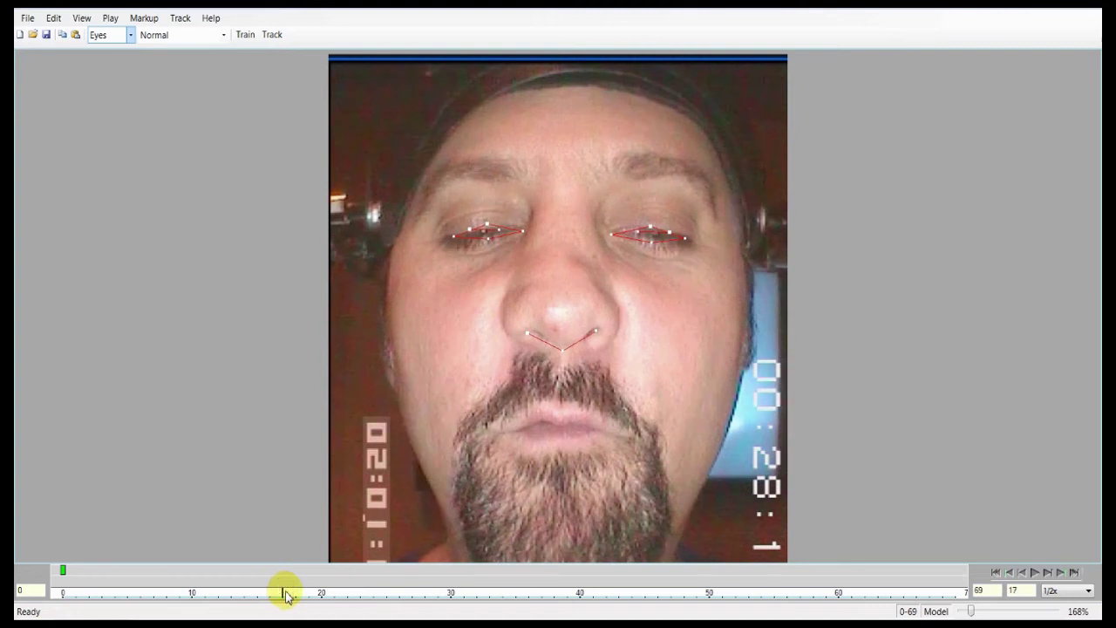
{"action": "scroll", "coordinate": [388, 462], "scroll_direction": "up", "scroll_amount": 2}
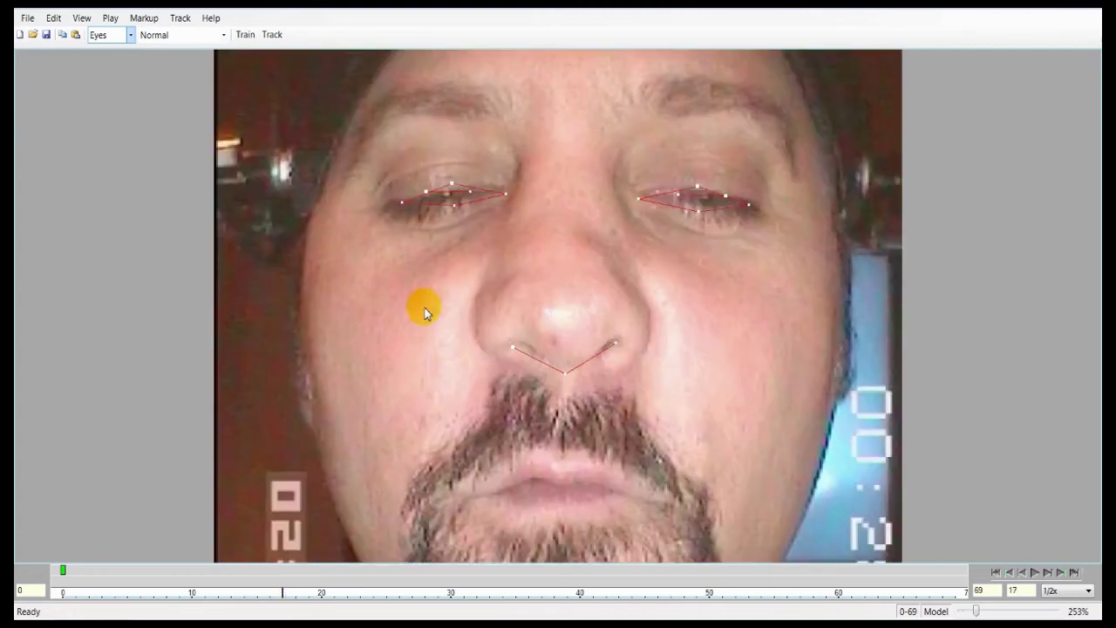
{"action": "left_click_drag", "start_coordinate": [454, 183], "coordinate": [455, 200]}
{"action": "left_click_drag", "start_coordinate": [640, 199], "coordinate": [700, 215]}
{"action": "left_click_drag", "start_coordinate": [636, 316], "coordinate": [564, 367]}
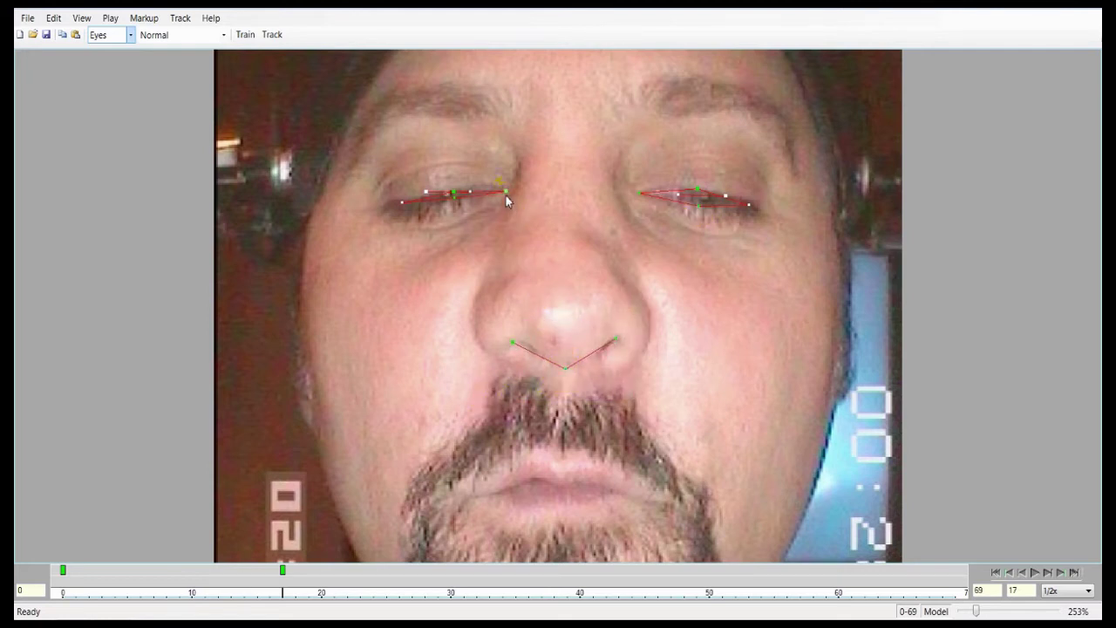
Run Train Model - All on both keyframes and dismiss the training completed message.
{"action": "left_click", "coordinate": [185, 24]}
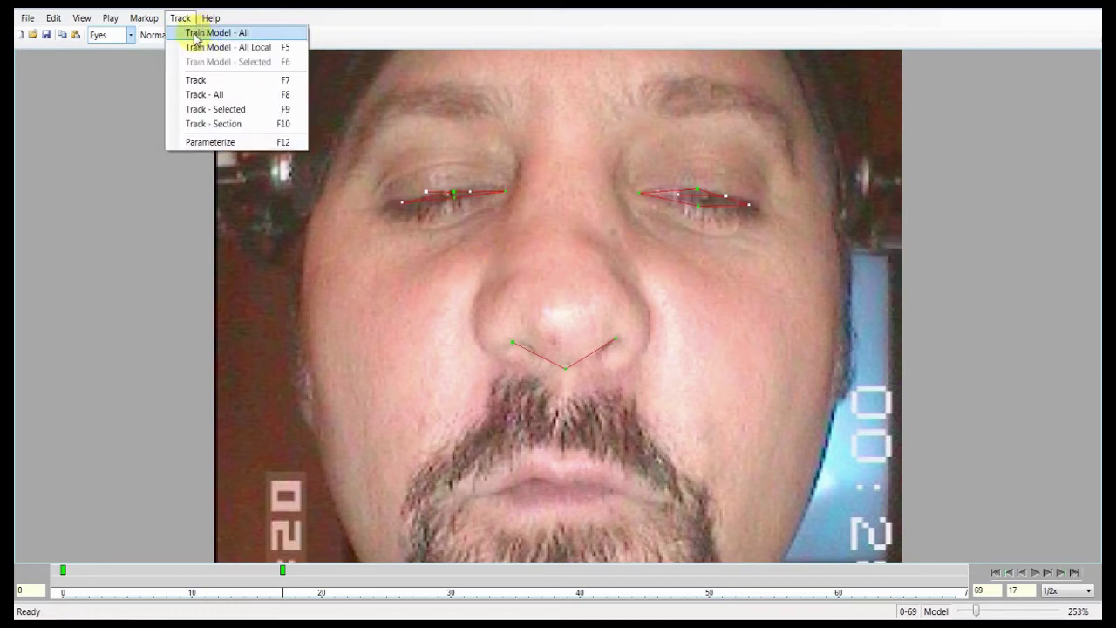
{"action": "left_click", "coordinate": [234, 36]}
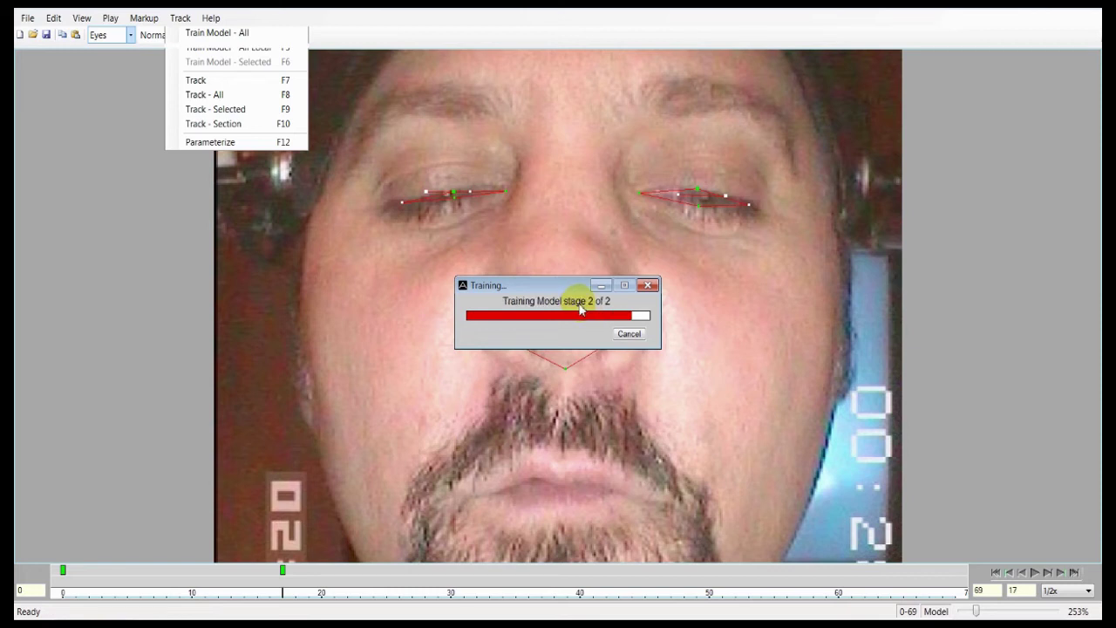
{"action": "left_click", "coordinate": [610, 365]}
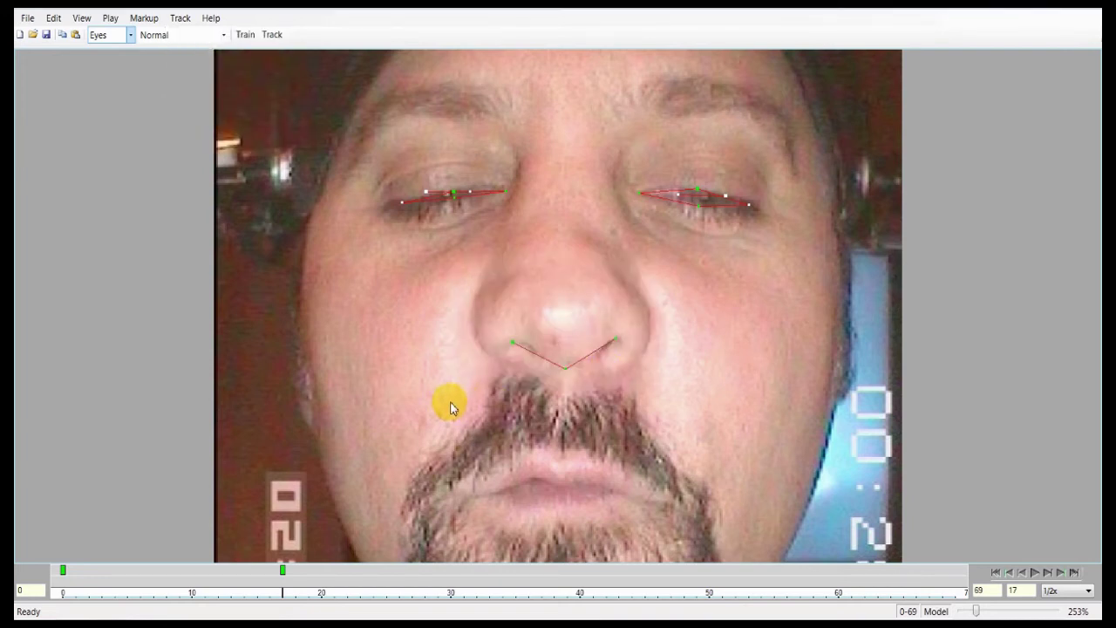
Dismiss the tracking notice and scrub the clip forward and back to check the eyes.
{"action": "left_click", "coordinate": [598, 367]}
{"action": "scroll", "coordinate": [270, 484], "scroll_direction": "down", "scroll_amount": 1}
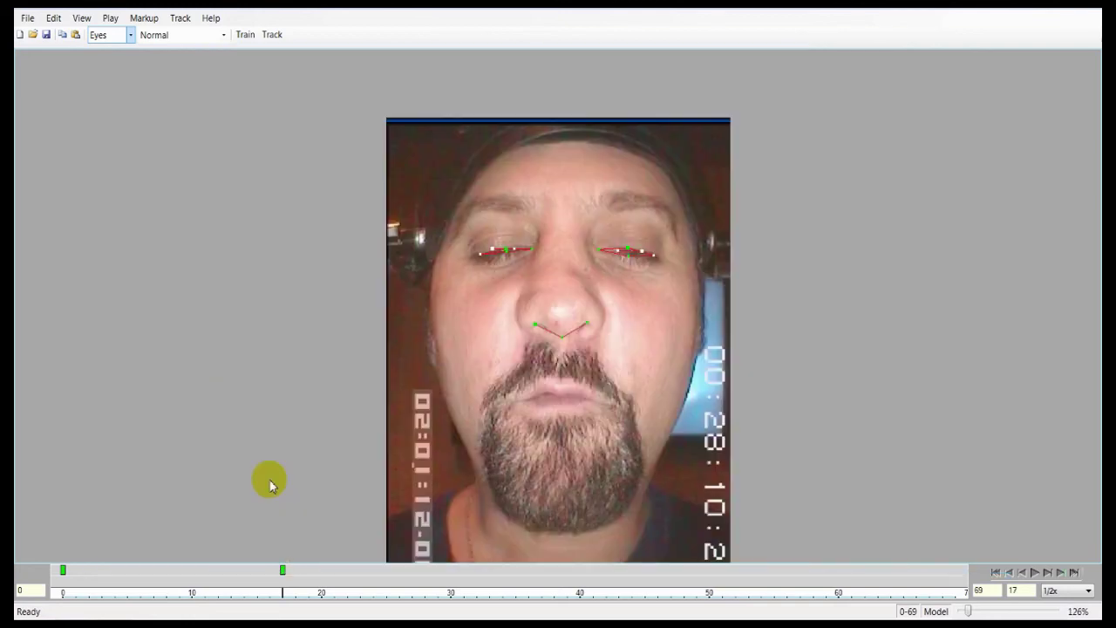
{"action": "left_click_drag", "start_coordinate": [170, 586], "coordinate": [950, 521]}
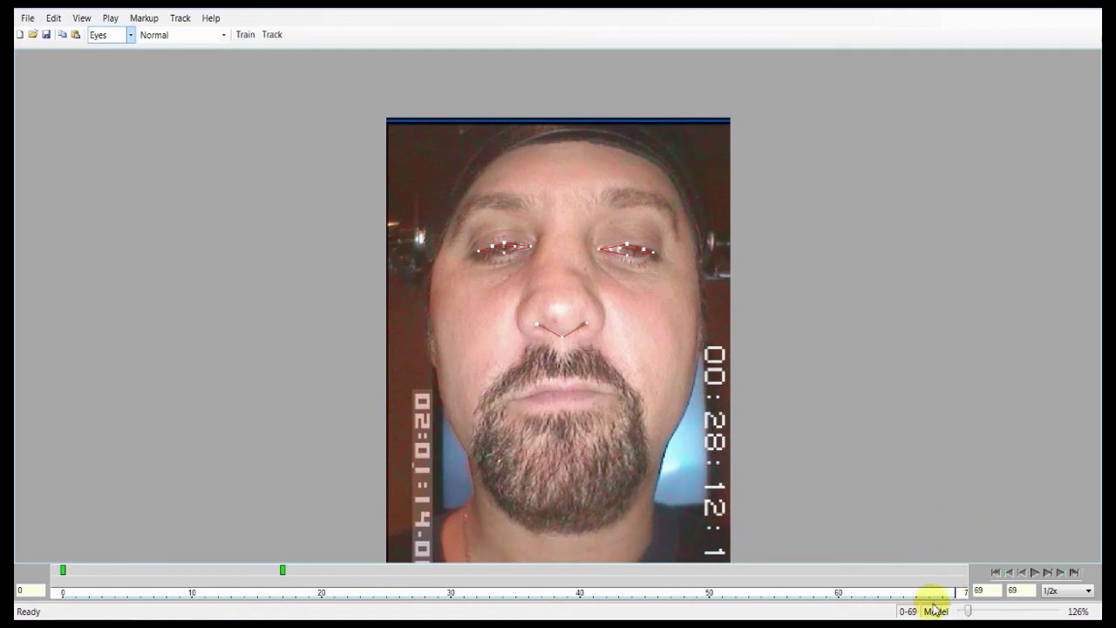
{"action": "left_click_drag", "start_coordinate": [946, 596], "coordinate": [374, 588]}
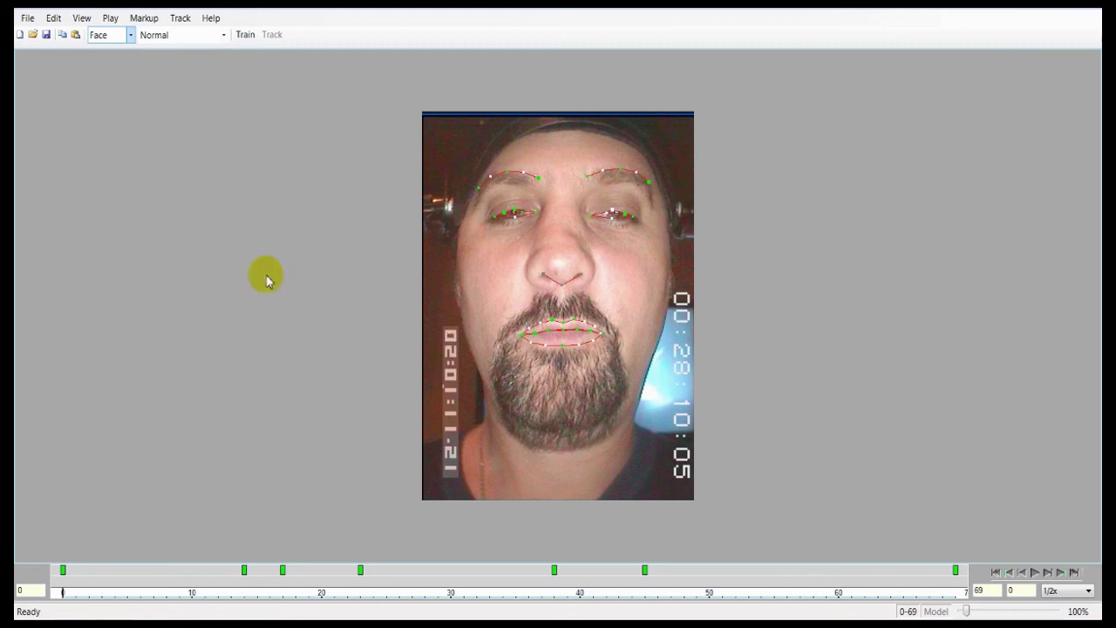
Export the tracking model to C:\Work\demo\andre, overwriting the existing models there.
{"action": "left_click", "coordinate": [27, 17]}
{"action": "left_click", "coordinate": [66, 96]}
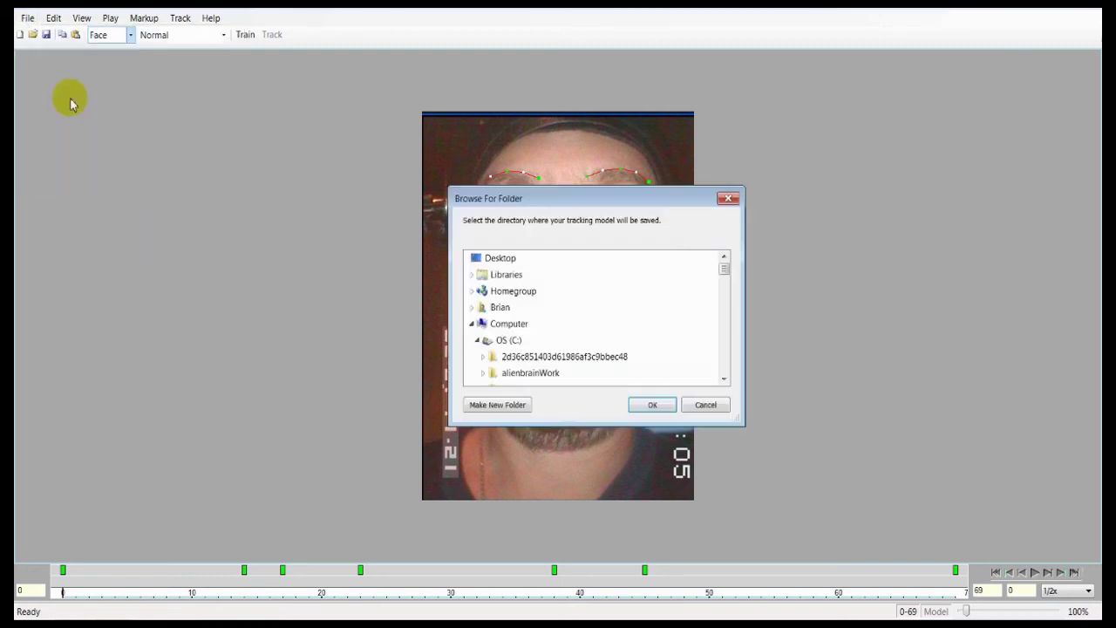
{"action": "left_click_drag", "start_coordinate": [725, 260], "coordinate": [724, 312]}
{"action": "left_click", "coordinate": [526, 340]}
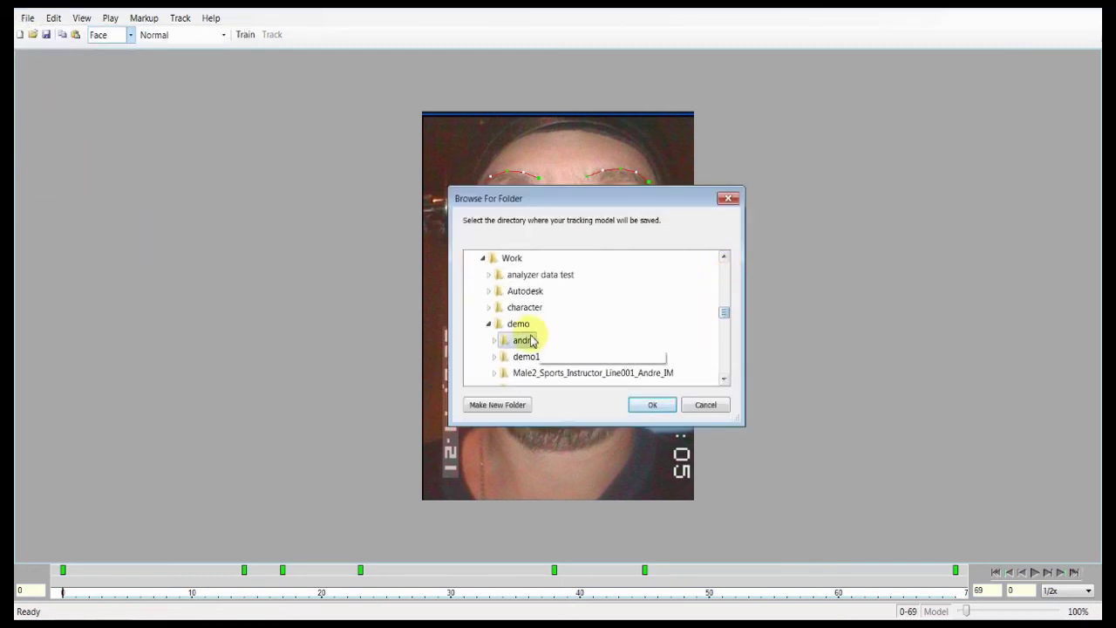
{"action": "left_click", "coordinate": [660, 406]}
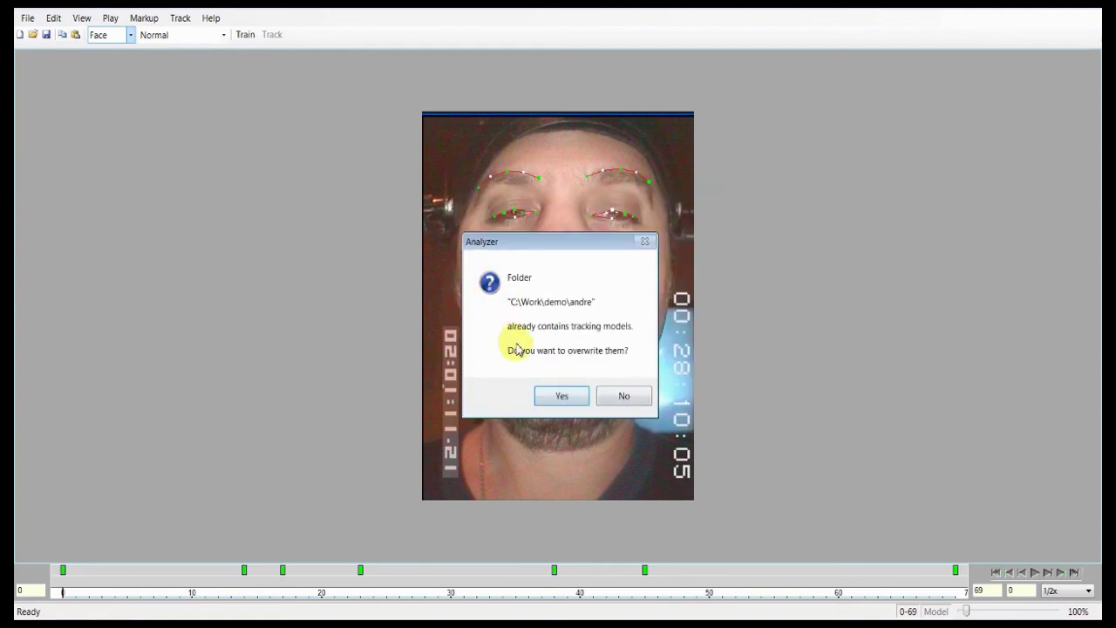
{"action": "left_click", "coordinate": [563, 397]}
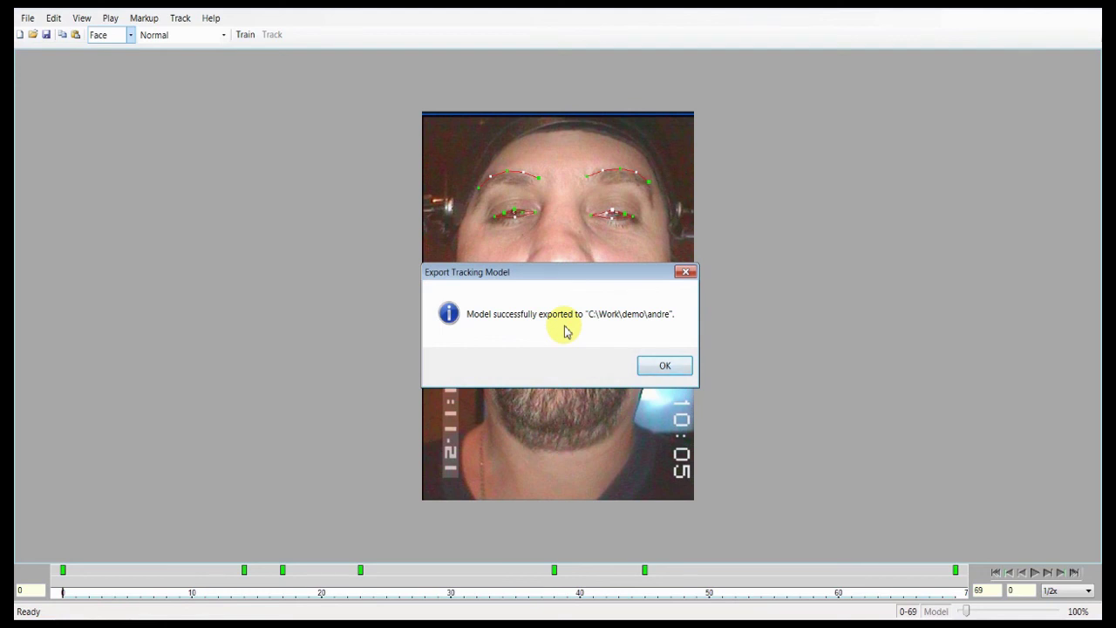
{"action": "left_click", "coordinate": [660, 366]}
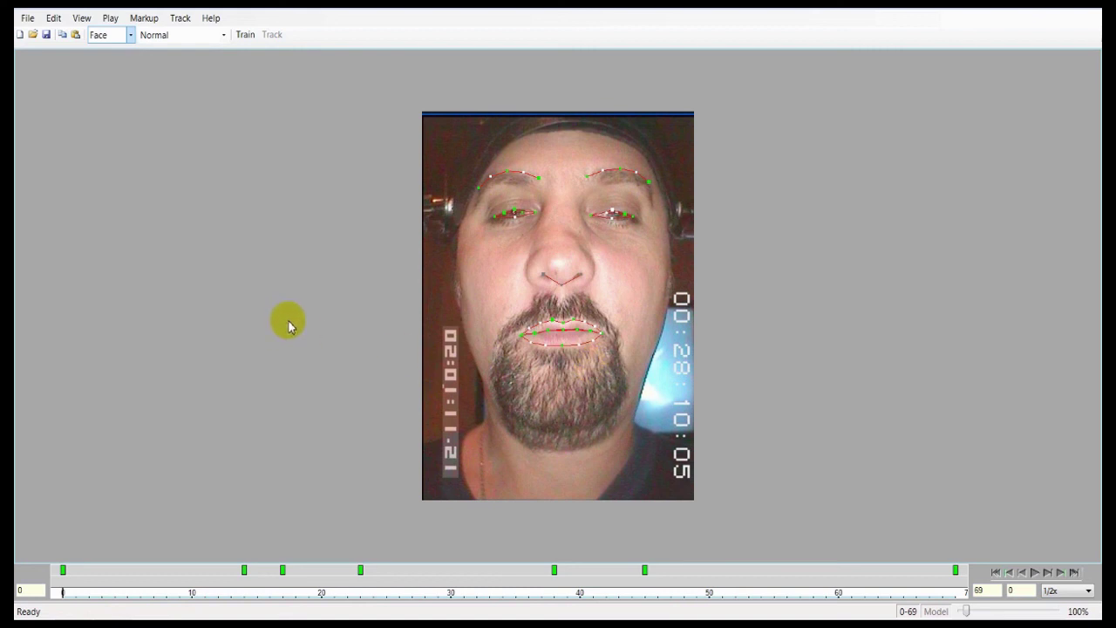